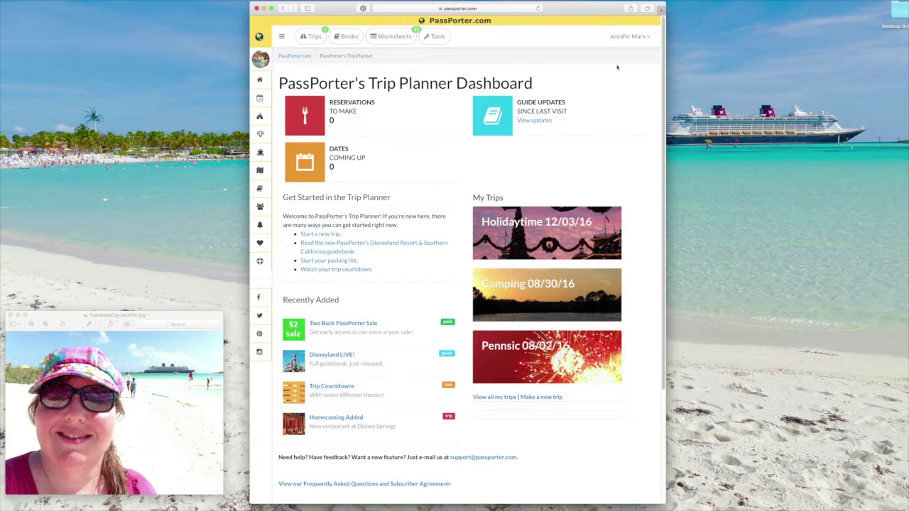
{"action": "left_click", "coordinate": [217, 316]}
{"action": "left_click_drag", "start_coordinate": [222, 313], "coordinate": [350, 215]}
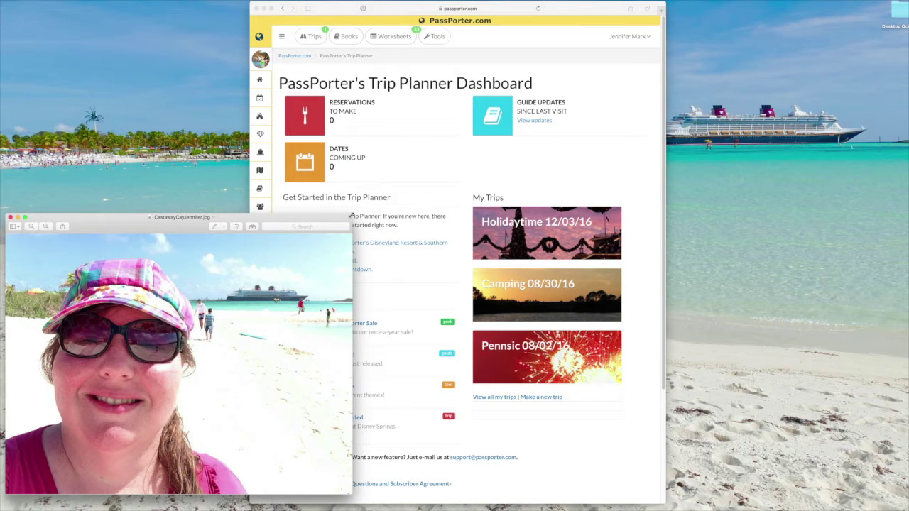
{"action": "left_click_drag", "start_coordinate": [350, 215], "coordinate": [226, 311]}
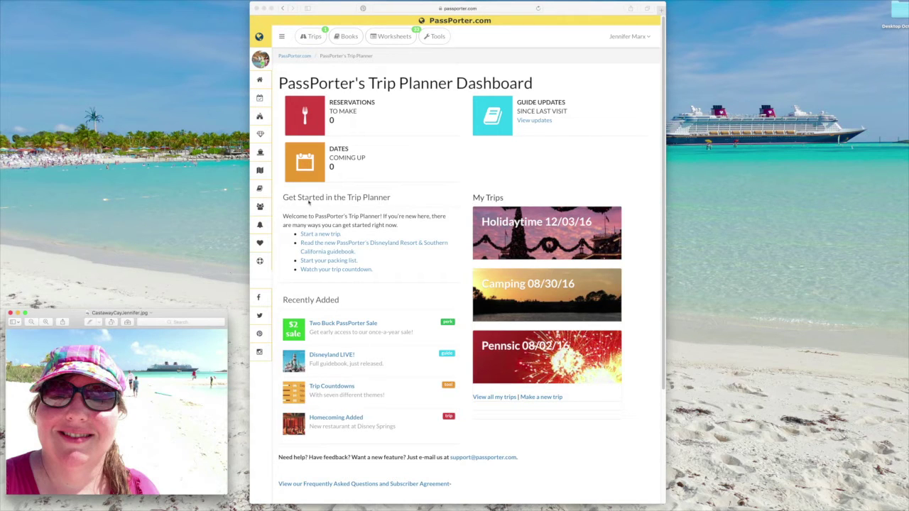
Open the Disney Cruise Line LIVE! guide from the list of available books
{"action": "left_click", "coordinate": [352, 40]}
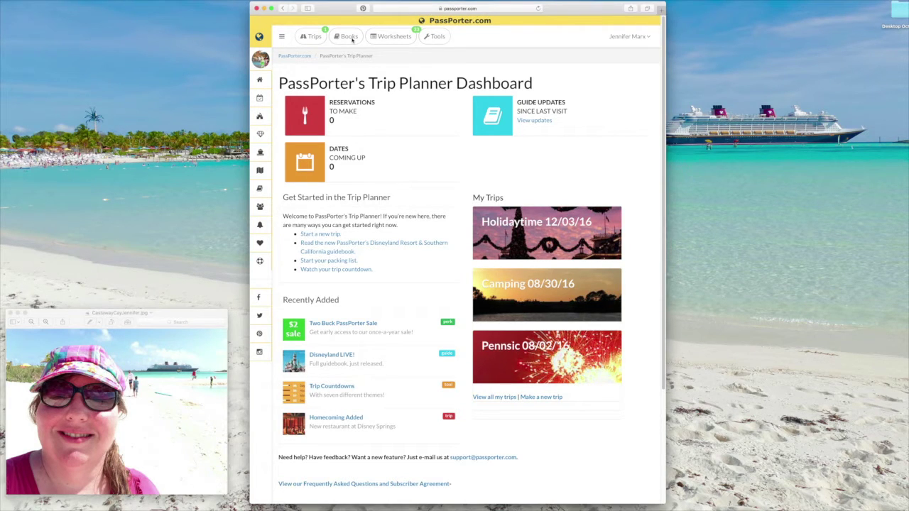
{"action": "left_click", "coordinate": [353, 40]}
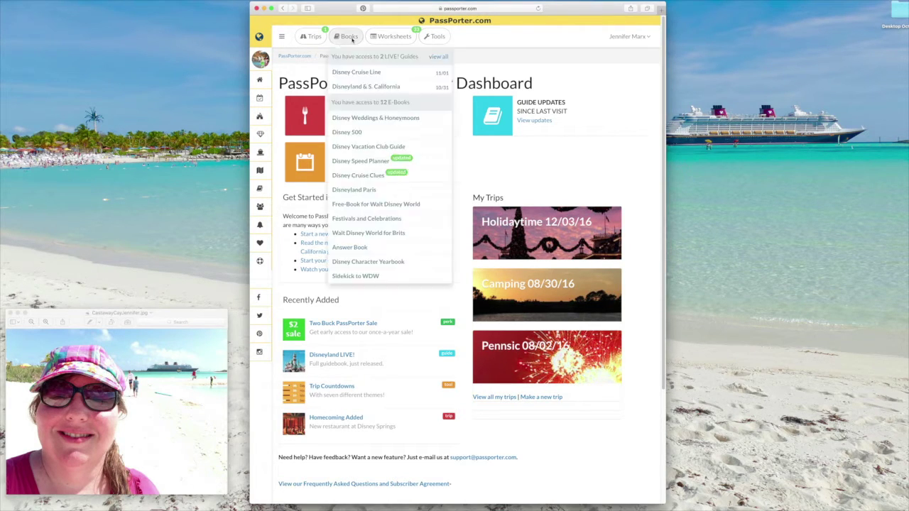
{"action": "left_click", "coordinate": [364, 74]}
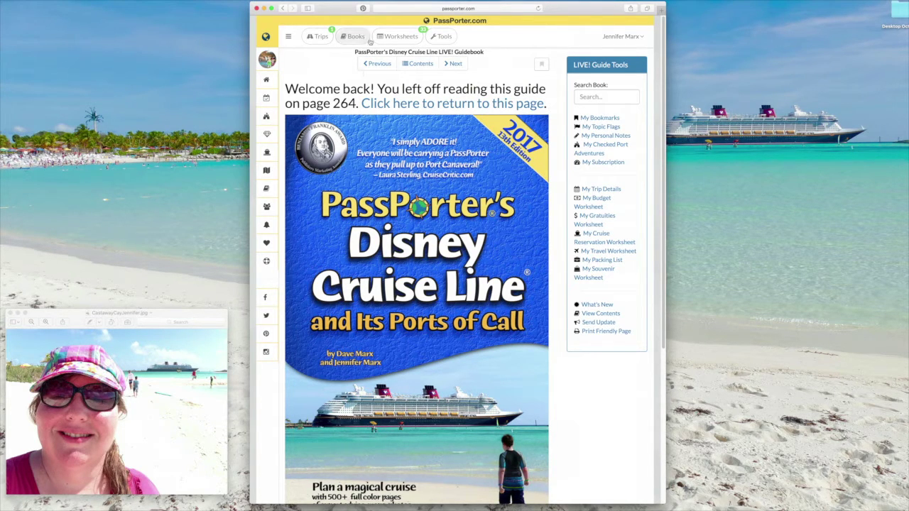
Page forward through the guide's front matter to the Disney Magic/Wonder Decks 8, 7, 6, and 5 page
{"action": "left_click", "coordinate": [453, 66]}
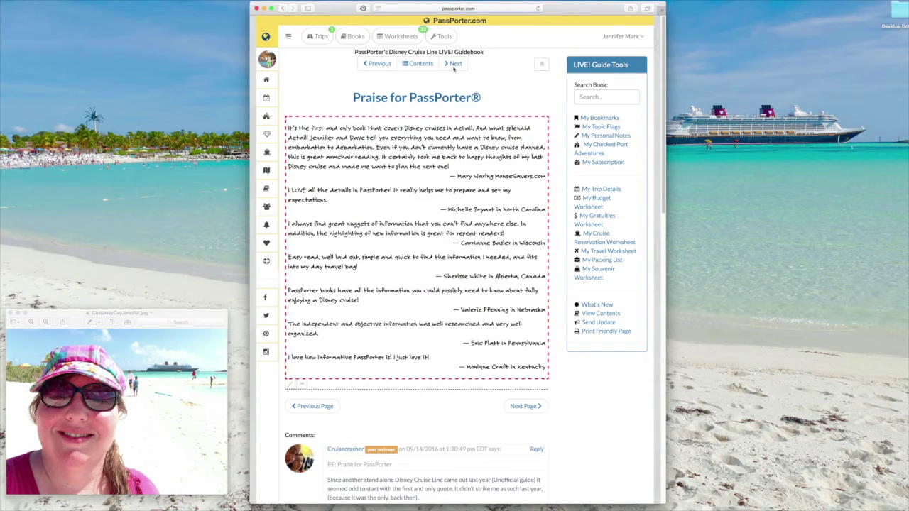
{"action": "left_click", "coordinate": [454, 66]}
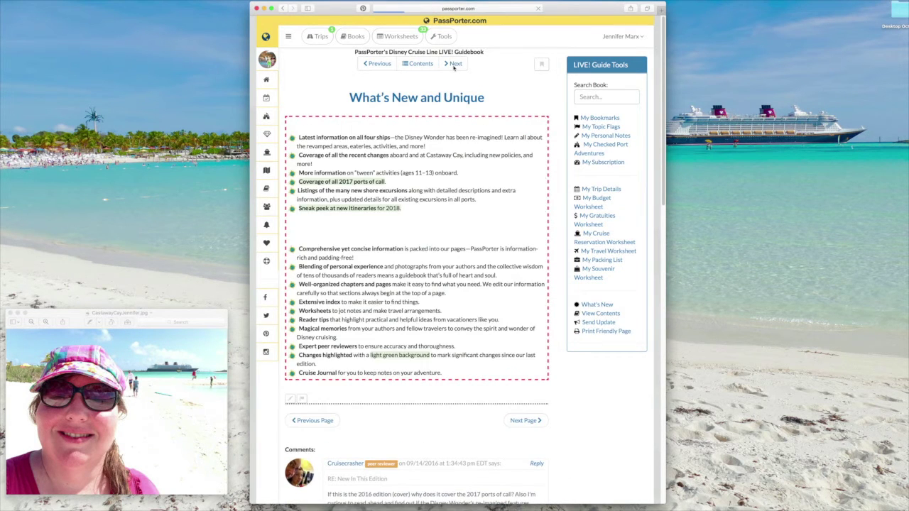
{"action": "left_click", "coordinate": [454, 65]}
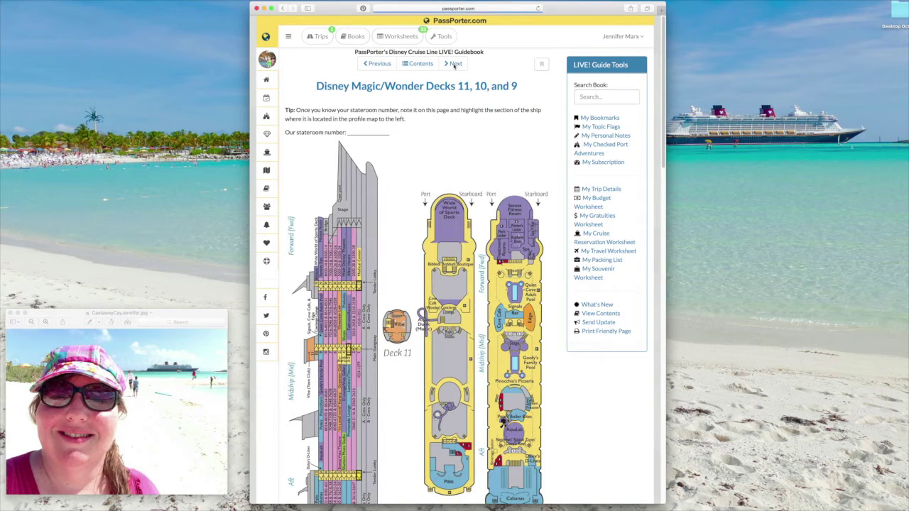
{"action": "left_click", "coordinate": [454, 64]}
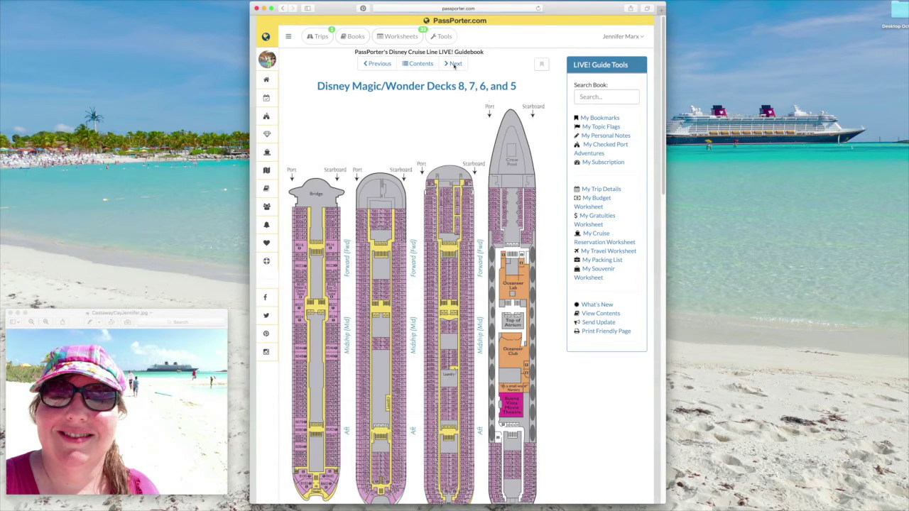
Page back and forth between the two Disney Magic/Wonder deck plans, ending on Decks 11, 10, and 9
{"action": "left_click", "coordinate": [380, 68]}
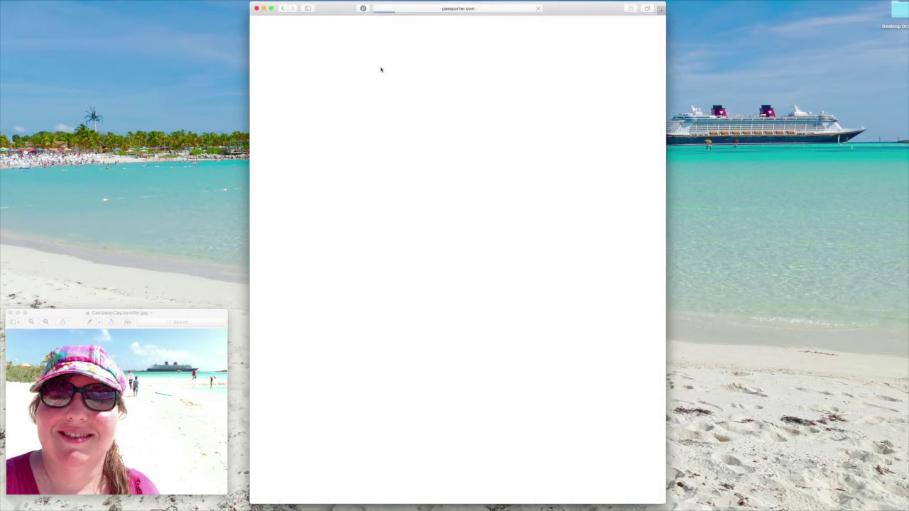
{"action": "scroll", "coordinate": [501, 333], "scroll_direction": "down", "scroll_amount": 3}
{"action": "scroll", "coordinate": [501, 332], "scroll_direction": "down", "scroll_amount": 5}
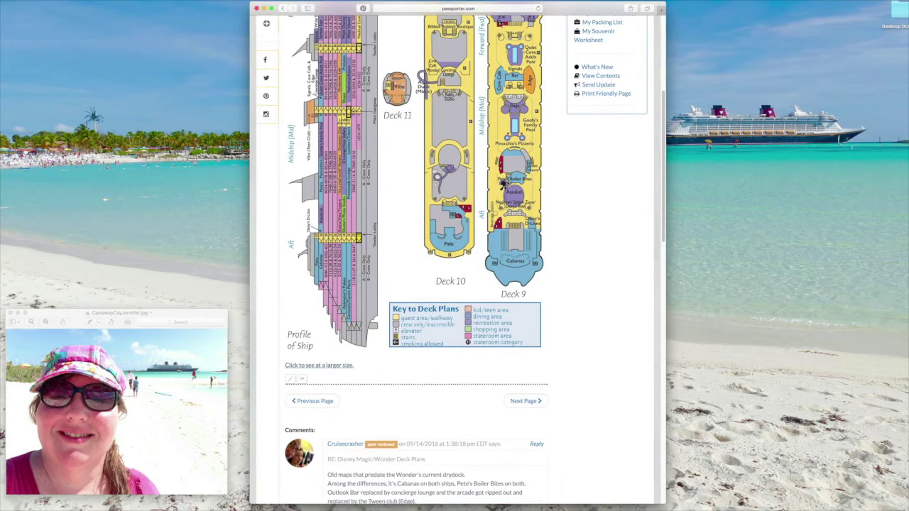
{"action": "left_click", "coordinate": [525, 400]}
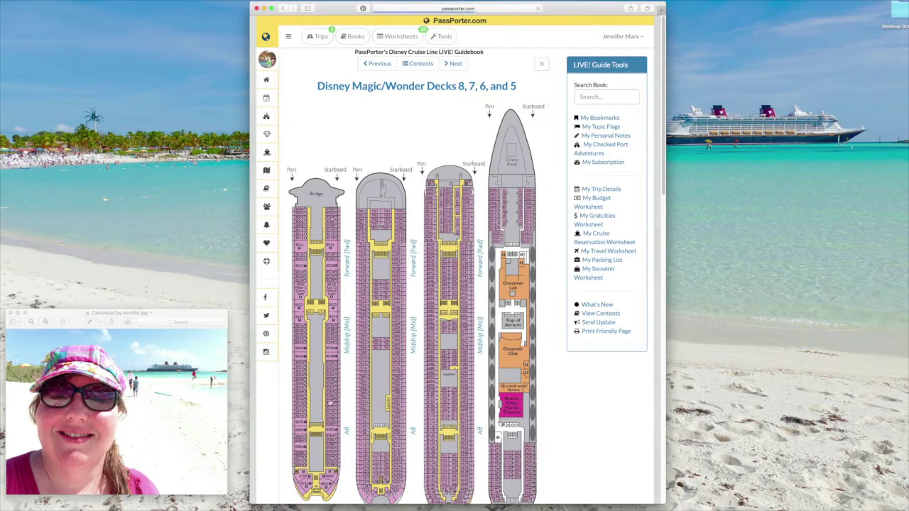
{"action": "scroll", "coordinate": [347, 403], "scroll_direction": "down", "scroll_amount": 4}
{"action": "key", "text": "super+bracketleft"}
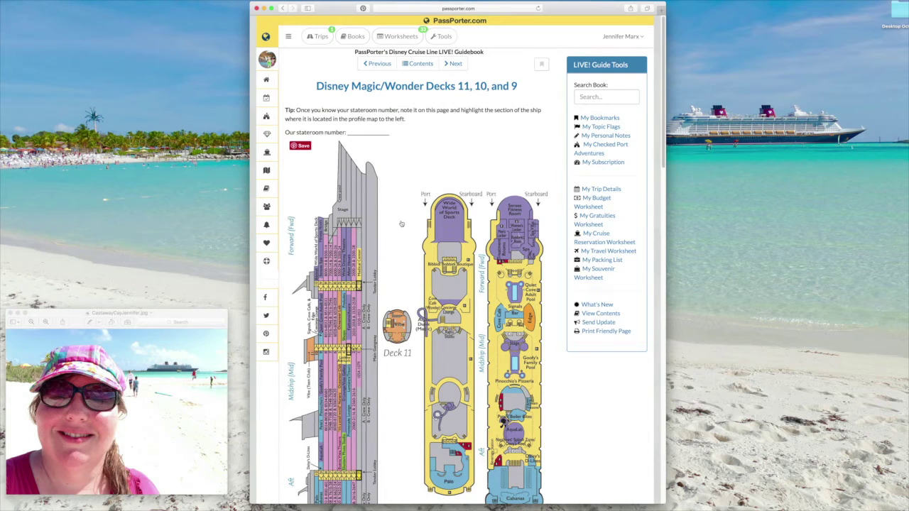
Show the guide's contents and look through the Front Matter and Getting Your Feet Wet sections, collapsing each again
{"action": "left_click", "coordinate": [420, 64]}
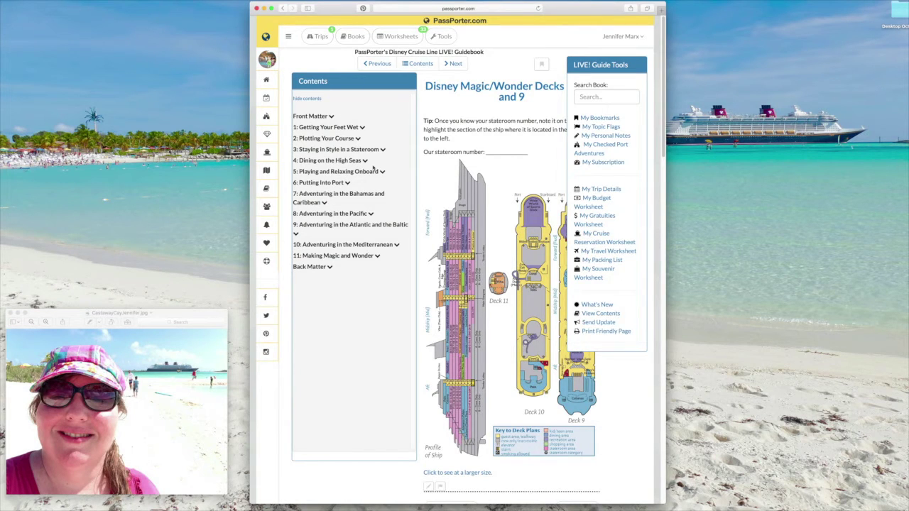
{"action": "left_click", "coordinate": [331, 117]}
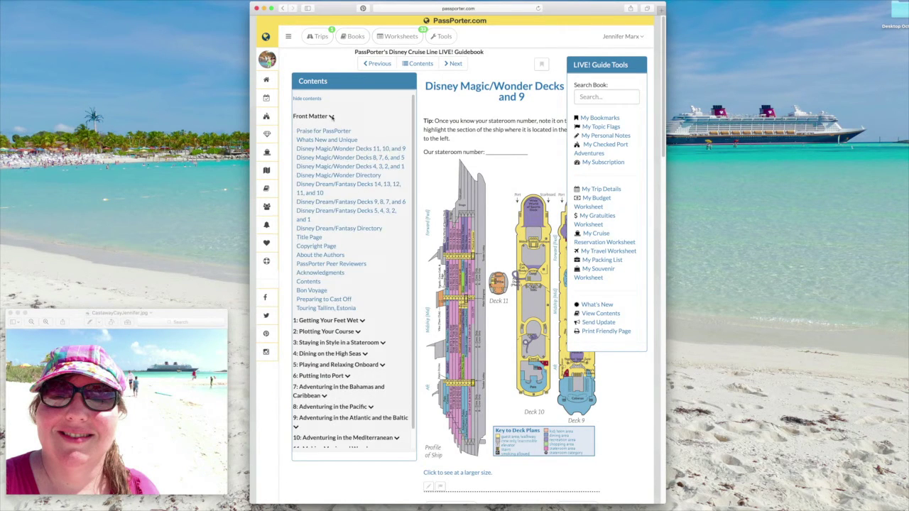
{"action": "left_click", "coordinate": [331, 116]}
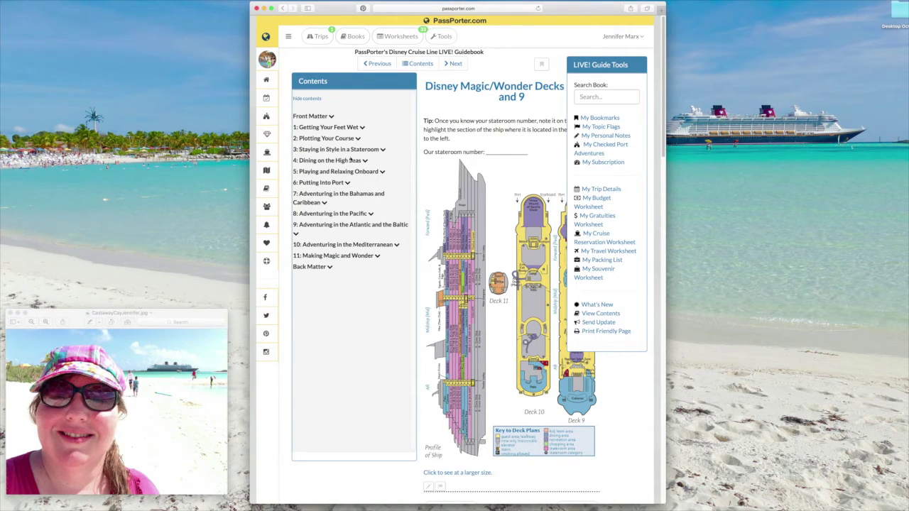
{"action": "left_click", "coordinate": [361, 127]}
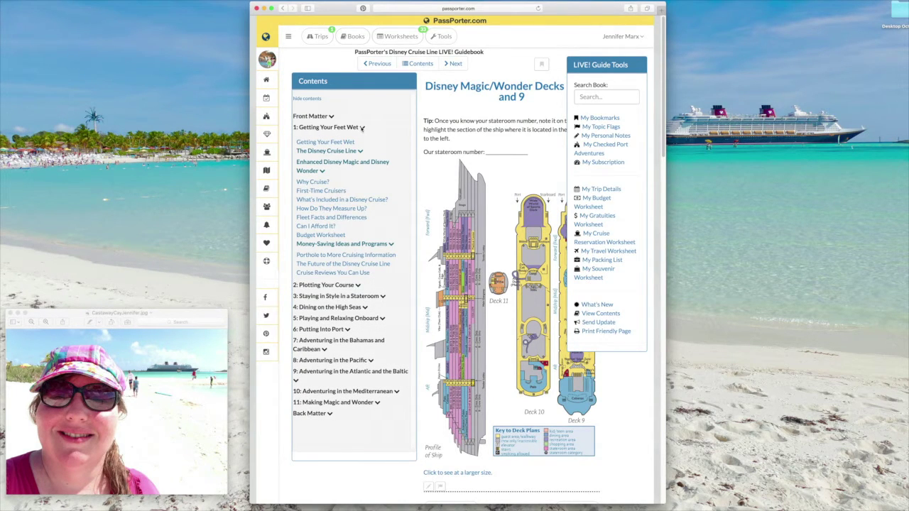
{"action": "left_click", "coordinate": [361, 151]}
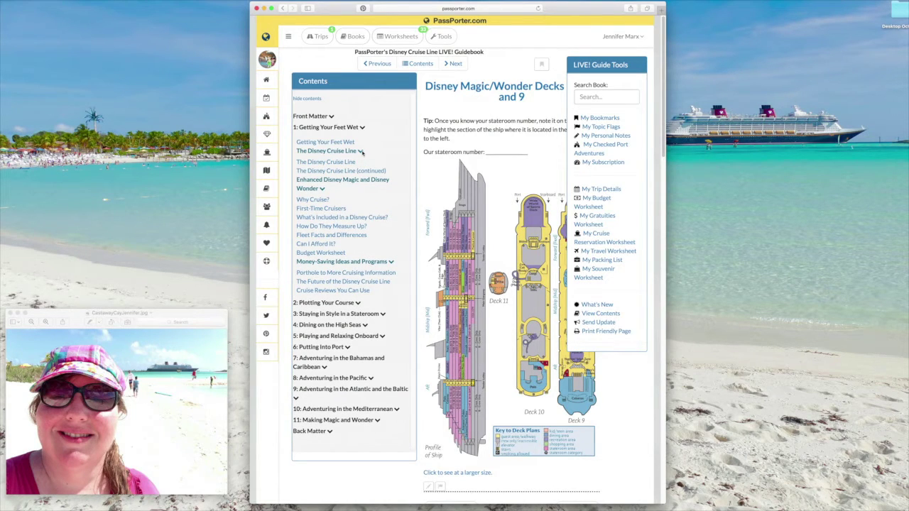
{"action": "left_click", "coordinate": [360, 152]}
{"action": "left_click", "coordinate": [361, 128]}
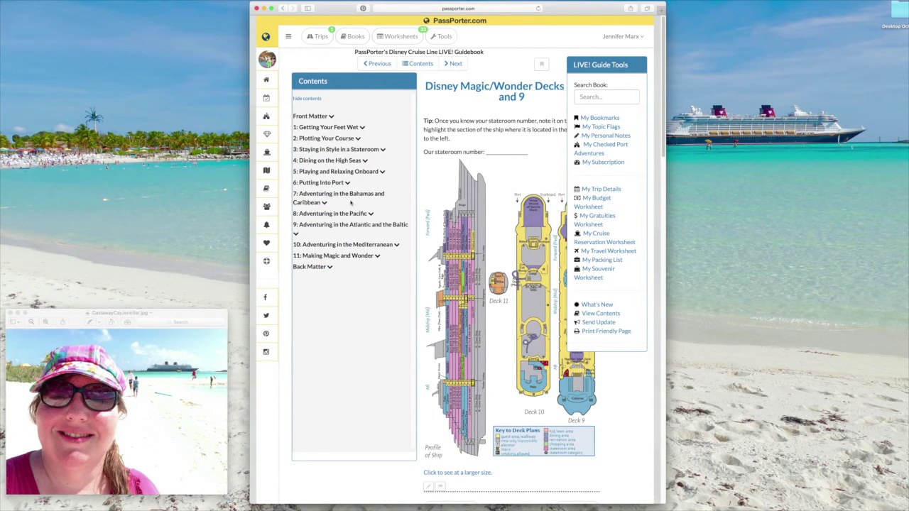
Expand chapters 7 and 1 in the contents and open The Disney Cruise Line page from chapter 1
{"action": "left_click", "coordinate": [324, 203]}
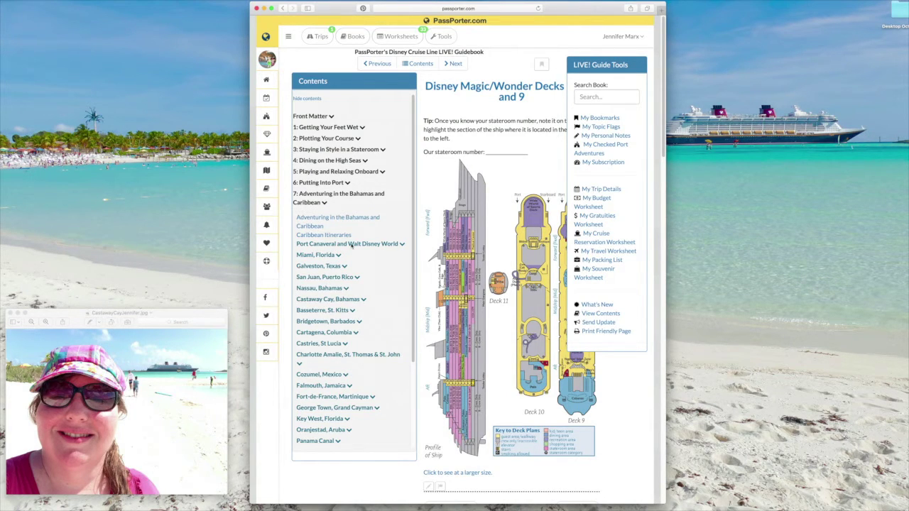
{"action": "left_click", "coordinate": [362, 127]}
{"action": "left_click", "coordinate": [360, 152]}
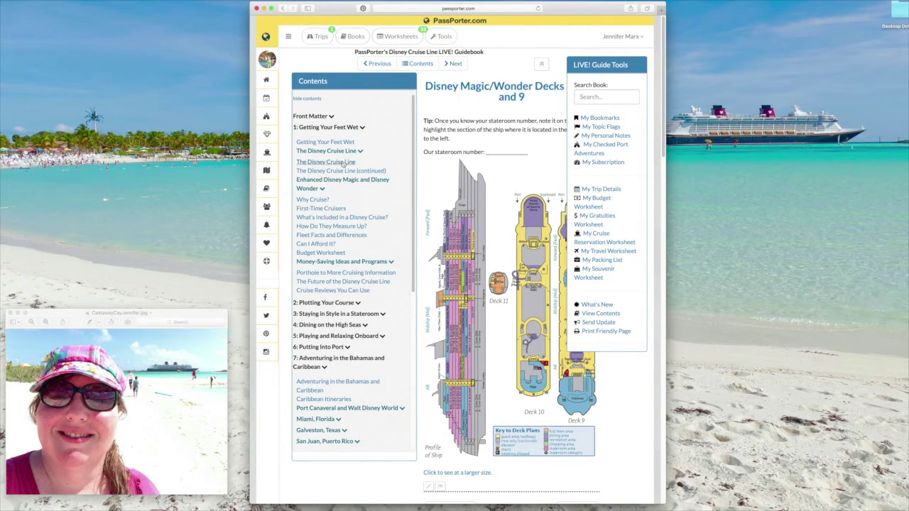
{"action": "left_click", "coordinate": [343, 163]}
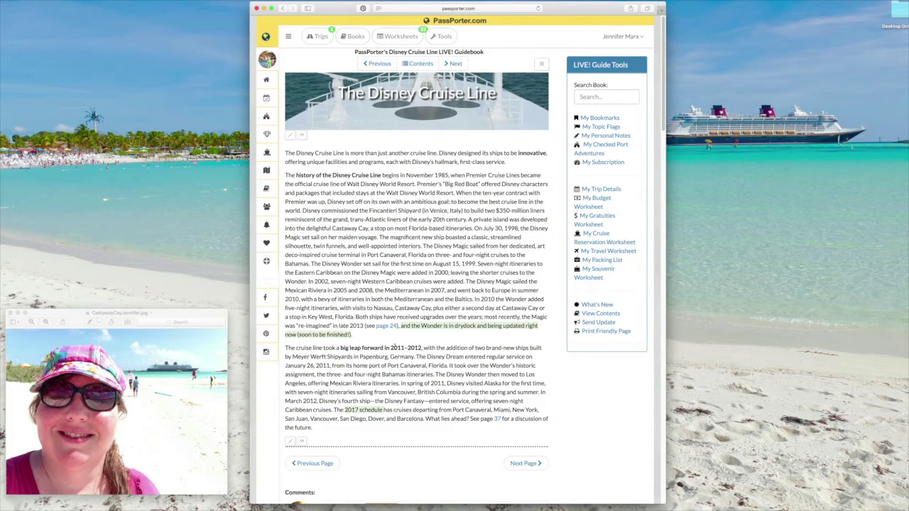
Follow the page 24 cross-reference and save a Basic Bookmark on the Enhanced Disney Magic and Disney Wonder page
{"action": "left_click", "coordinate": [388, 326]}
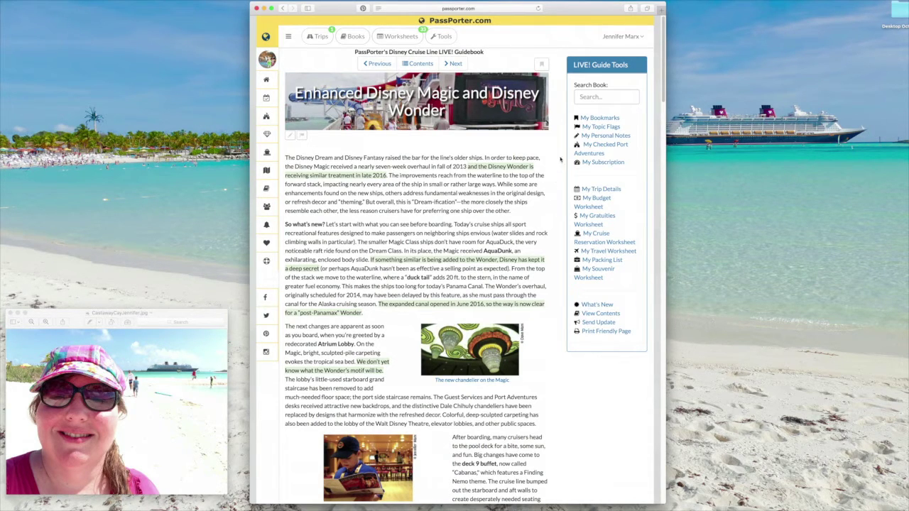
{"action": "left_click", "coordinate": [540, 65]}
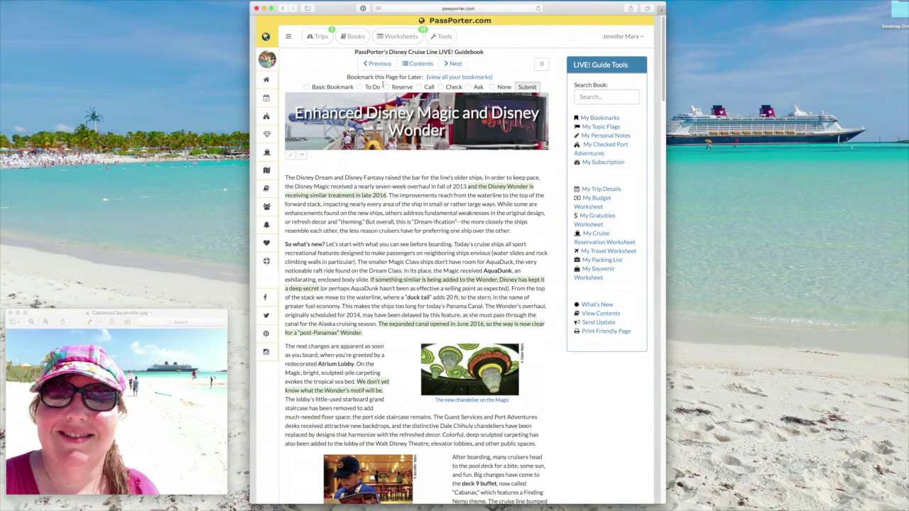
{"action": "left_click", "coordinate": [305, 87]}
{"action": "left_click", "coordinate": [522, 87]}
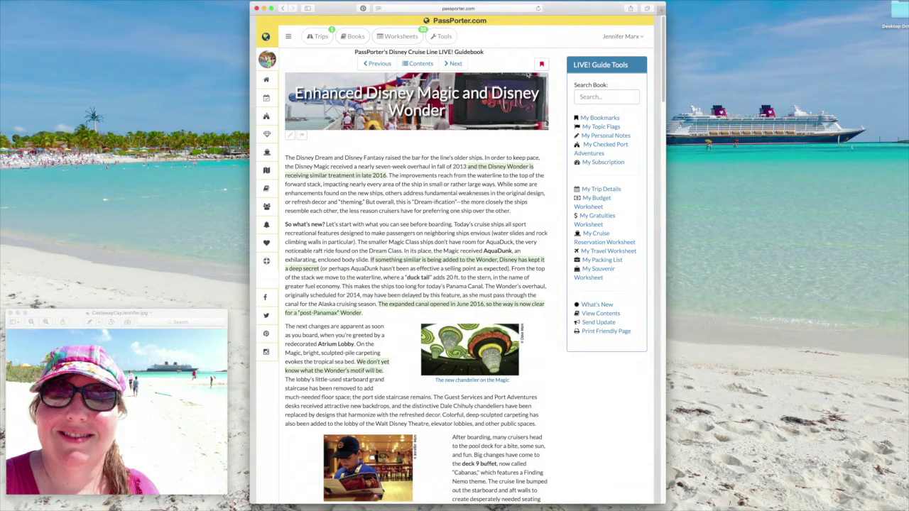
Open the Why Cruise? page from the saved bookmarks and flag its Cruising Myths topic as To Do
{"action": "left_click", "coordinate": [601, 119]}
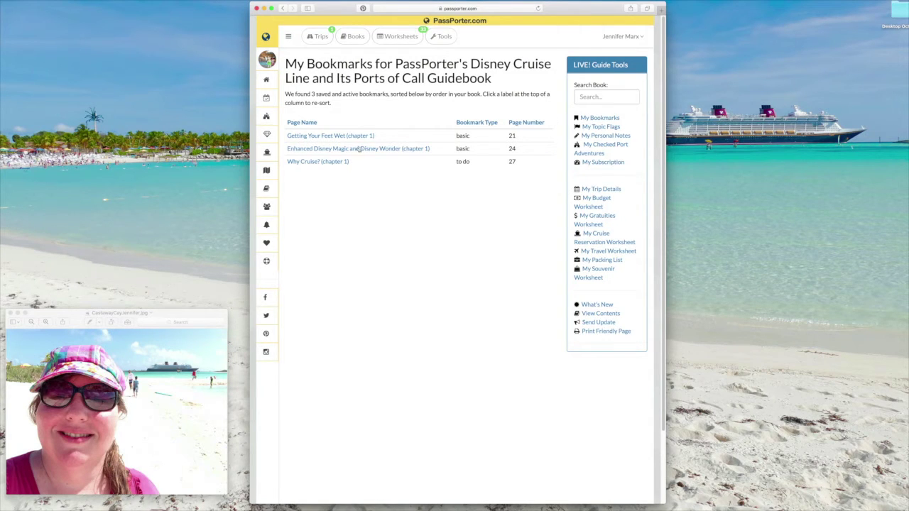
{"action": "left_click", "coordinate": [305, 162]}
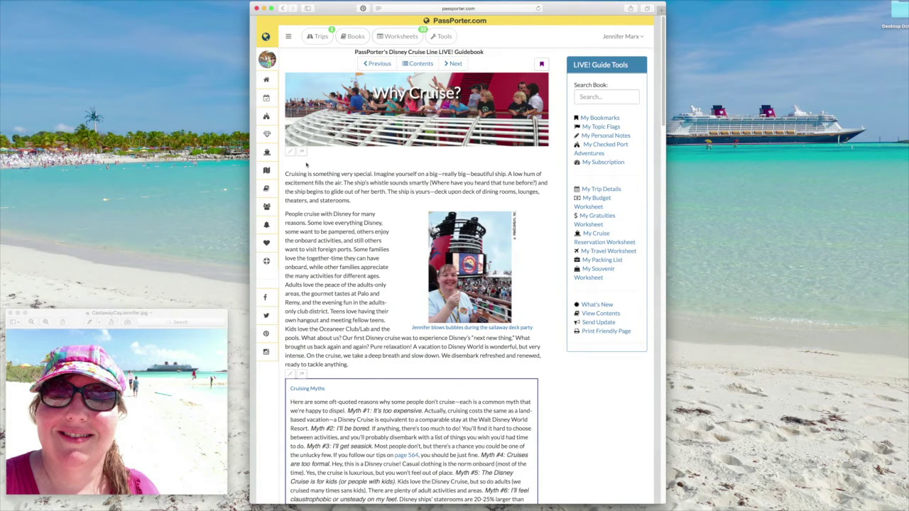
{"action": "scroll", "coordinate": [306, 164], "scroll_direction": "down", "scroll_amount": 3}
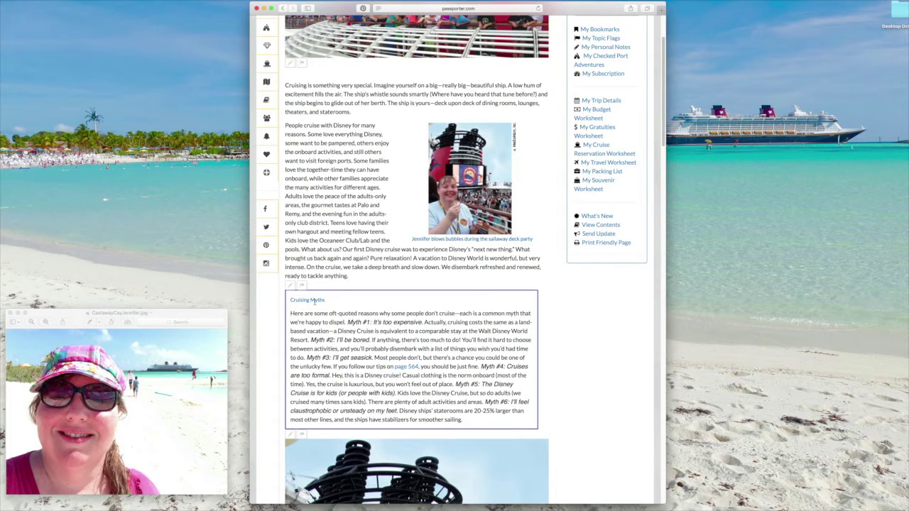
{"action": "left_click", "coordinate": [302, 434]}
{"action": "left_click", "coordinate": [331, 453]}
{"action": "left_click", "coordinate": [497, 453]}
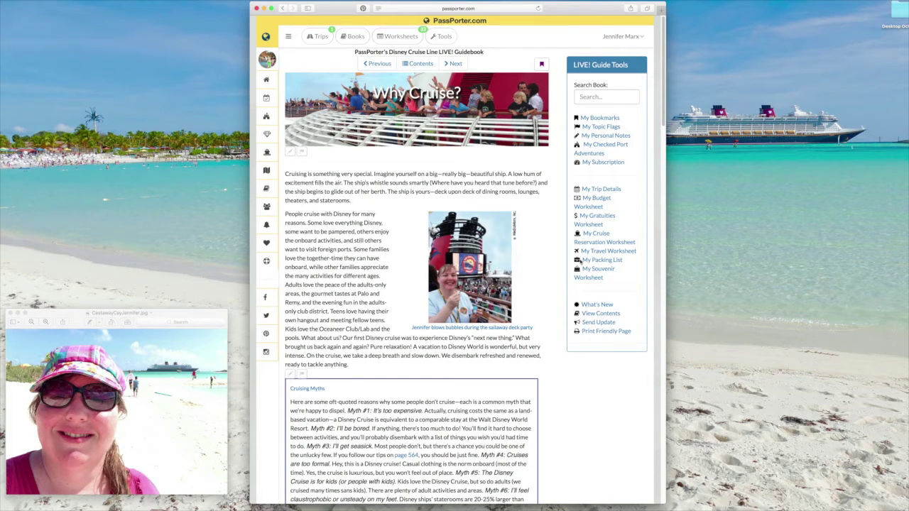
View the guide's saved topic flags and open the flagged Money-Saving Ideas (Continued) topic
{"action": "left_click", "coordinate": [614, 127]}
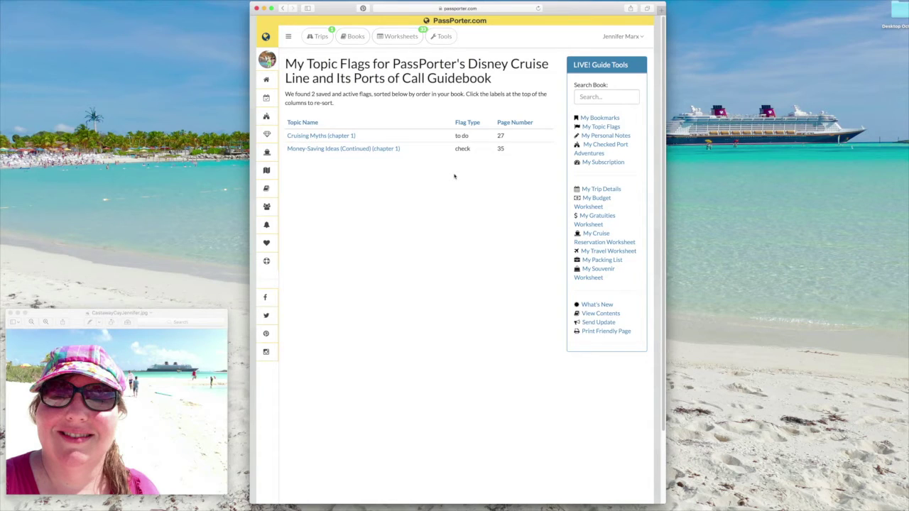
{"action": "left_click", "coordinate": [378, 152]}
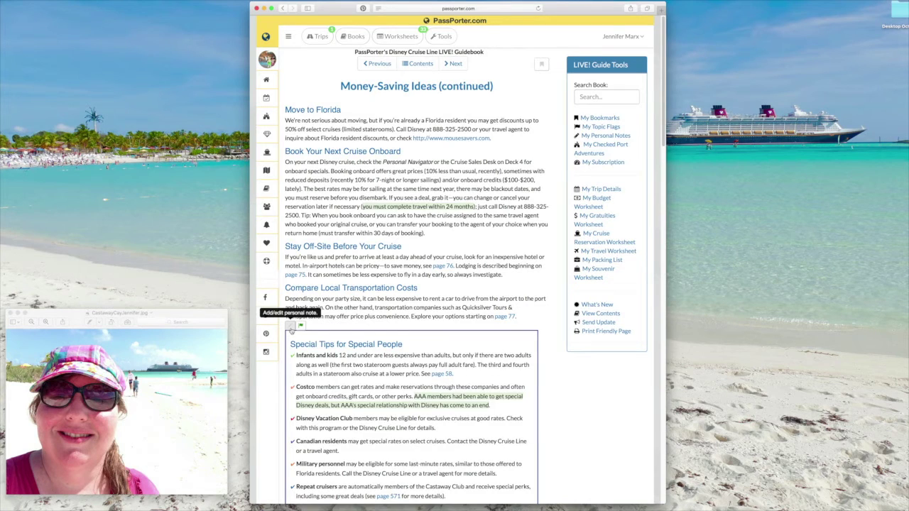
Save the personal note "Got a great promo code in my email on 10/31 - book by 10/15." and open the personal notes list
{"action": "left_click", "coordinate": [290, 329]}
{"action": "left_click", "coordinate": [302, 348]}
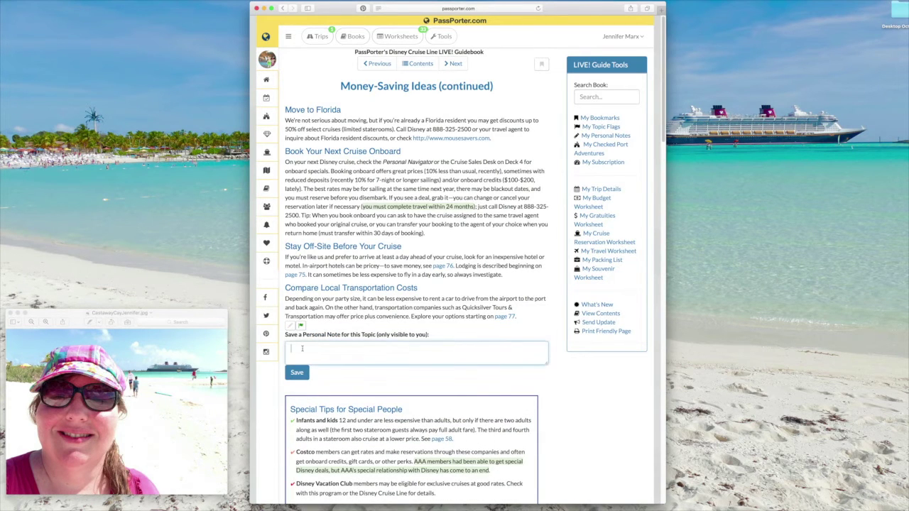
{"action": "type", "text": "Got a great promo code in my email on "}
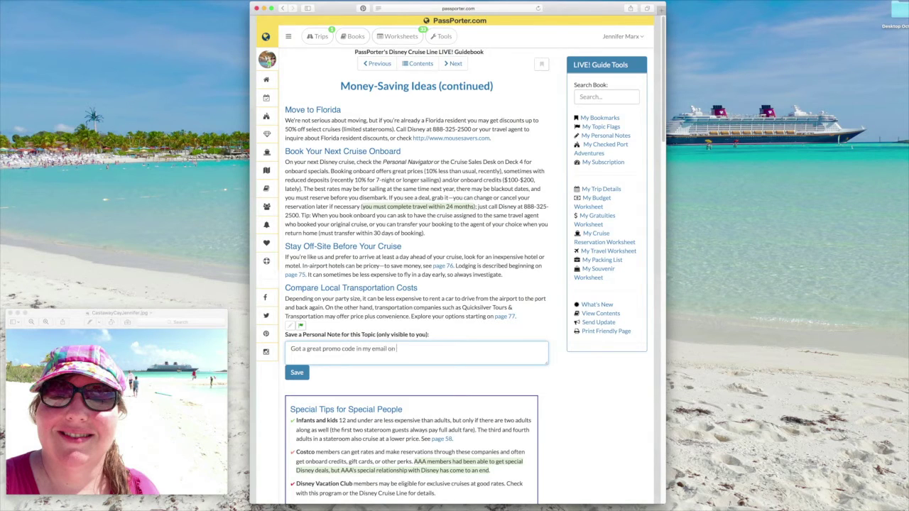
{"action": "type", "text": "10/31 - book by 10/15."}
{"action": "left_click", "coordinate": [297, 372]}
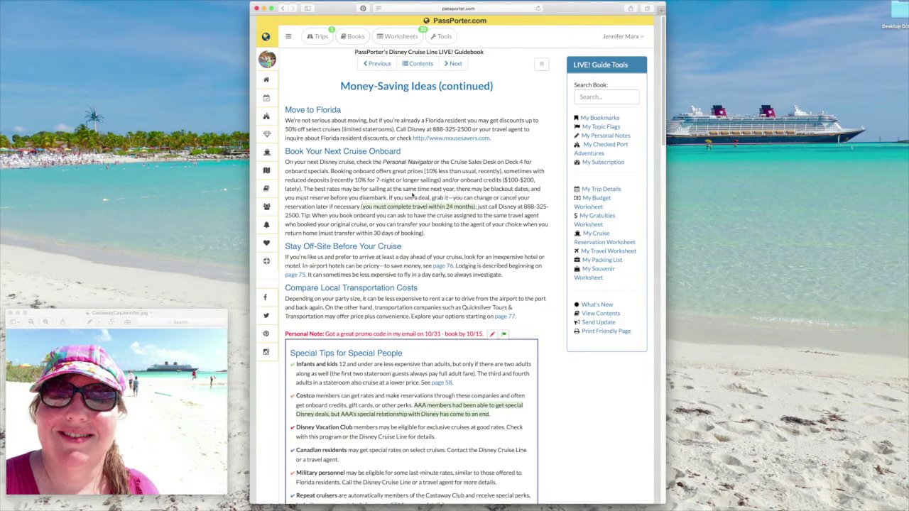
{"action": "left_click", "coordinate": [583, 135]}
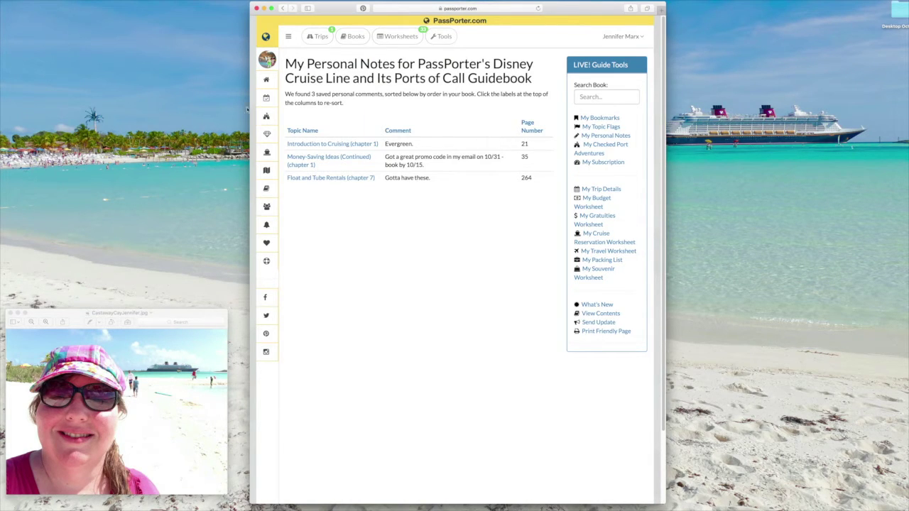
Sort the personal notes list by comment, page number and finally topic name
{"action": "left_click", "coordinate": [391, 133]}
{"action": "left_click", "coordinate": [530, 127]}
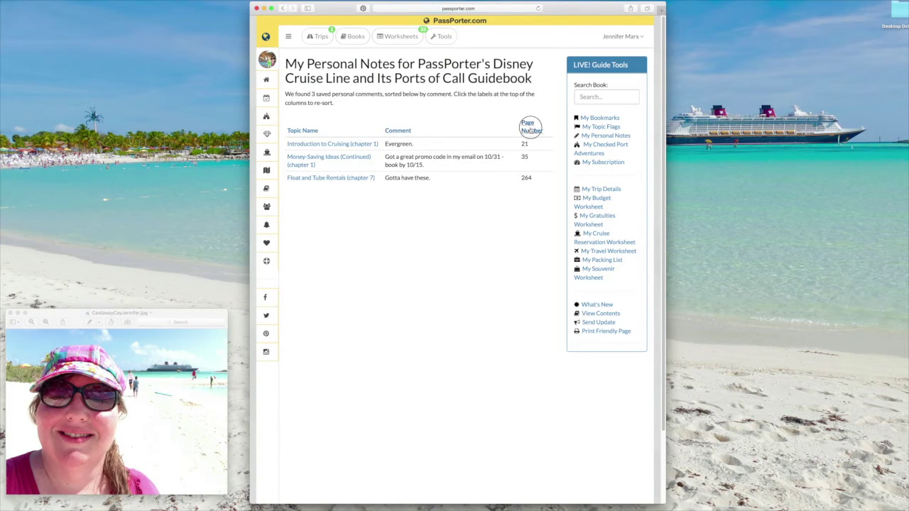
{"action": "left_click", "coordinate": [313, 132]}
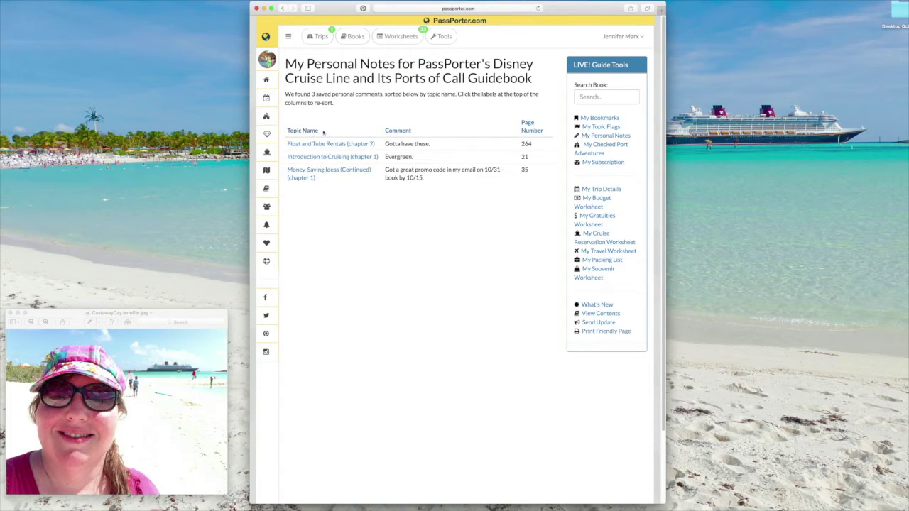
{"action": "left_click", "coordinate": [395, 132]}
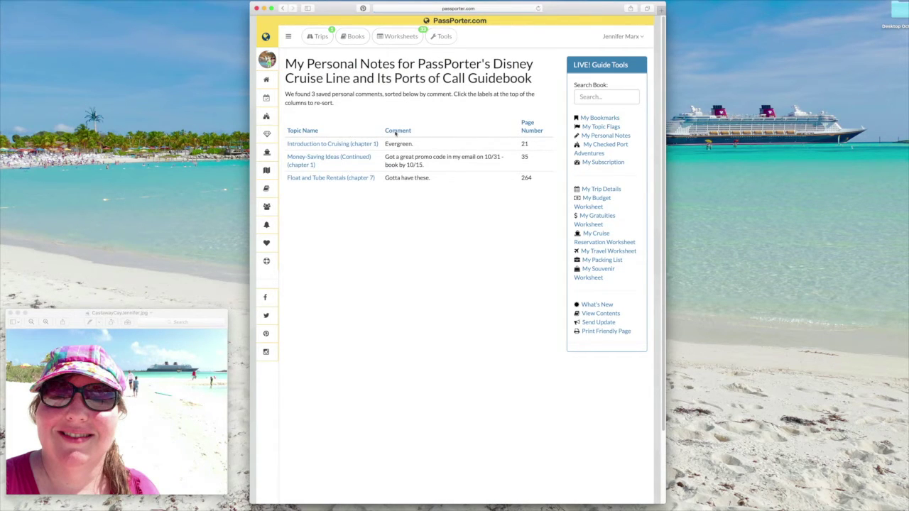
{"action": "left_click", "coordinate": [310, 132]}
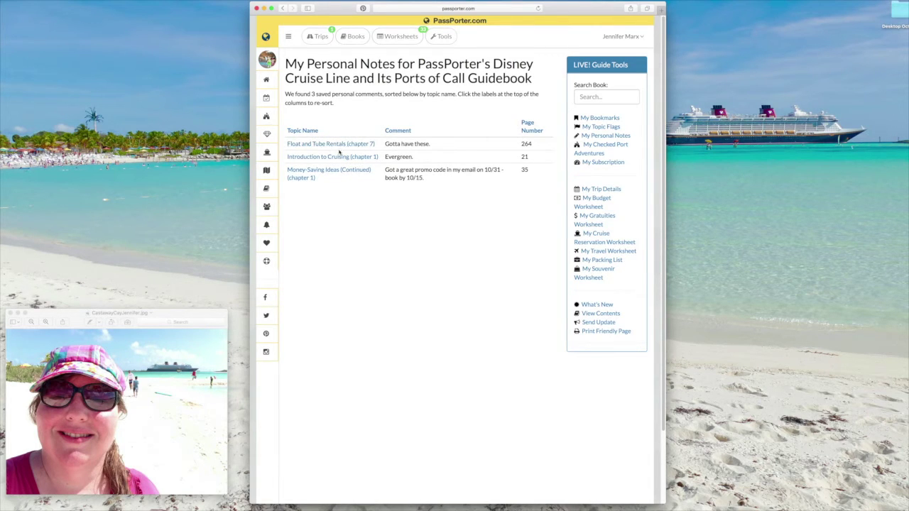
Open the Float and Tube Rentals topic from the notes list and browse the Castaway Cay rentals and excursions
{"action": "left_click", "coordinate": [340, 145]}
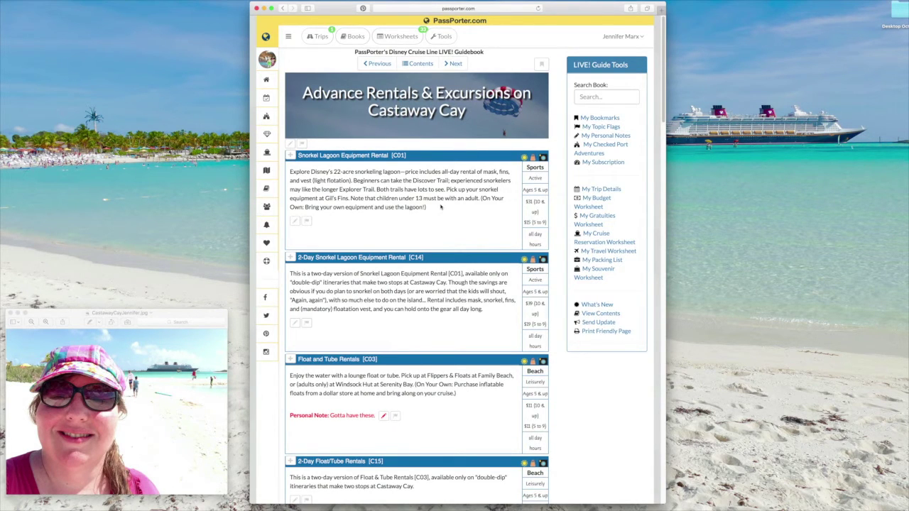
{"action": "scroll", "coordinate": [441, 206], "scroll_direction": "down", "scroll_amount": 5}
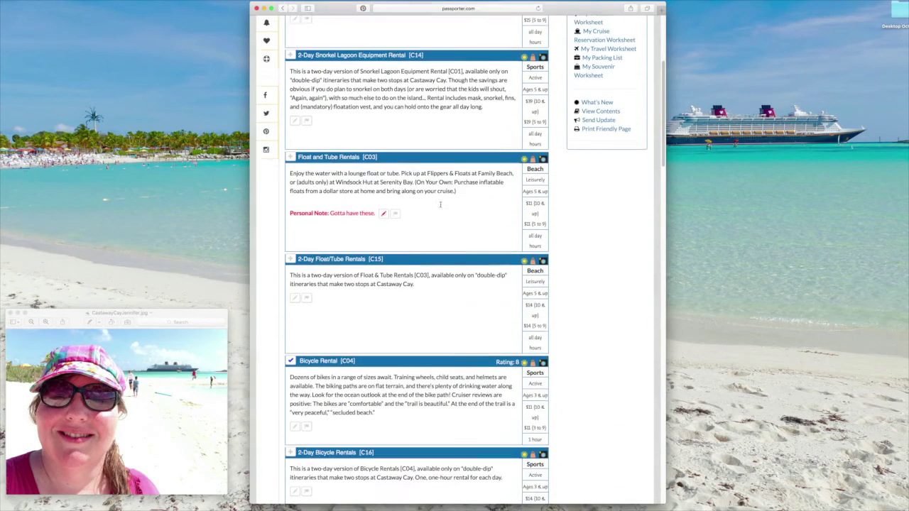
{"action": "scroll", "coordinate": [440, 207], "scroll_direction": "down", "scroll_amount": 20}
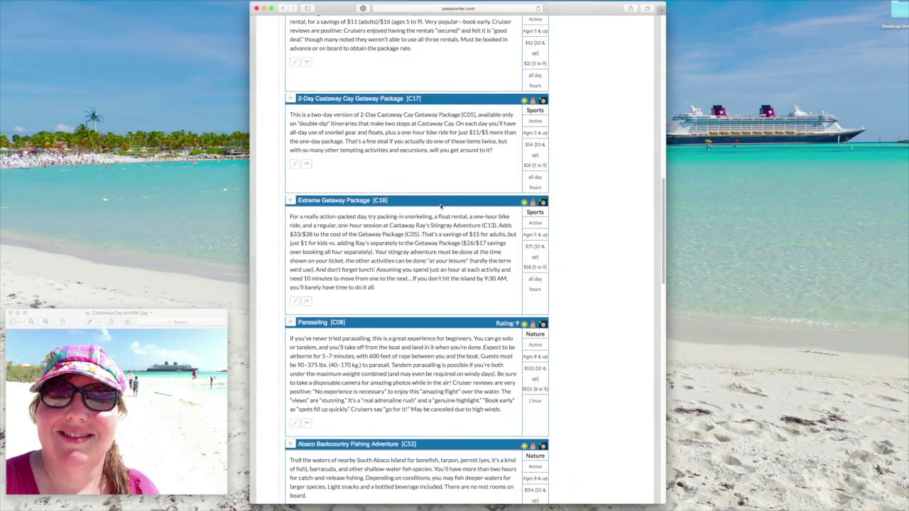
{"action": "scroll", "coordinate": [440, 207], "scroll_direction": "up", "scroll_amount": 20}
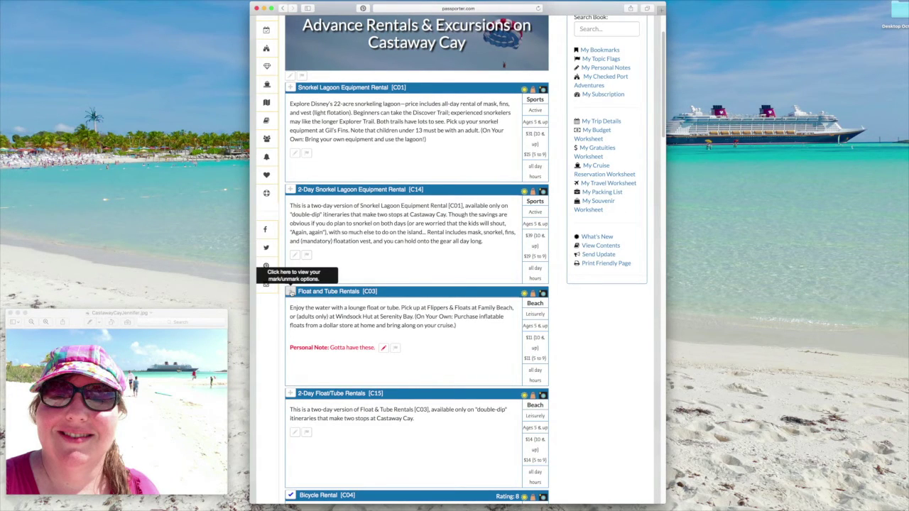
Checkmark the Float and Tube Rentals port adventure for Me, submit it and open the list of checked port adventures
{"action": "left_click", "coordinate": [290, 292]}
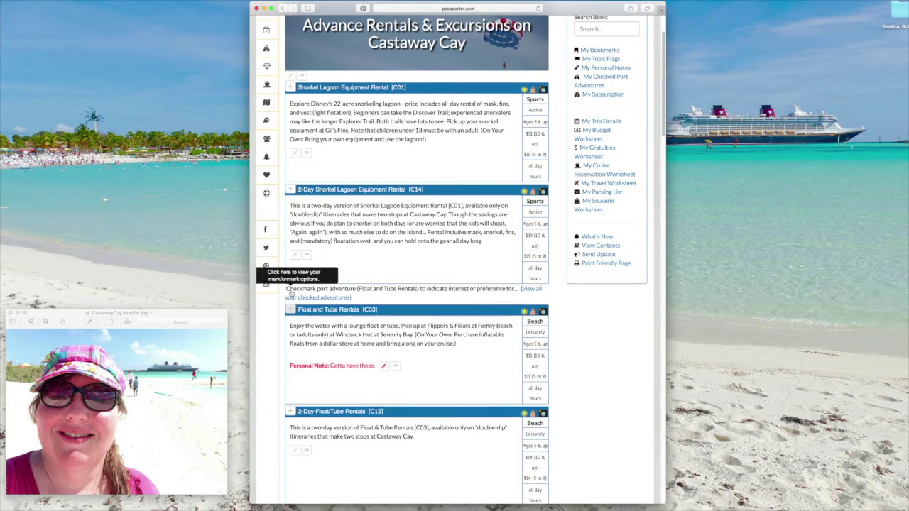
{"action": "left_click", "coordinate": [292, 307]}
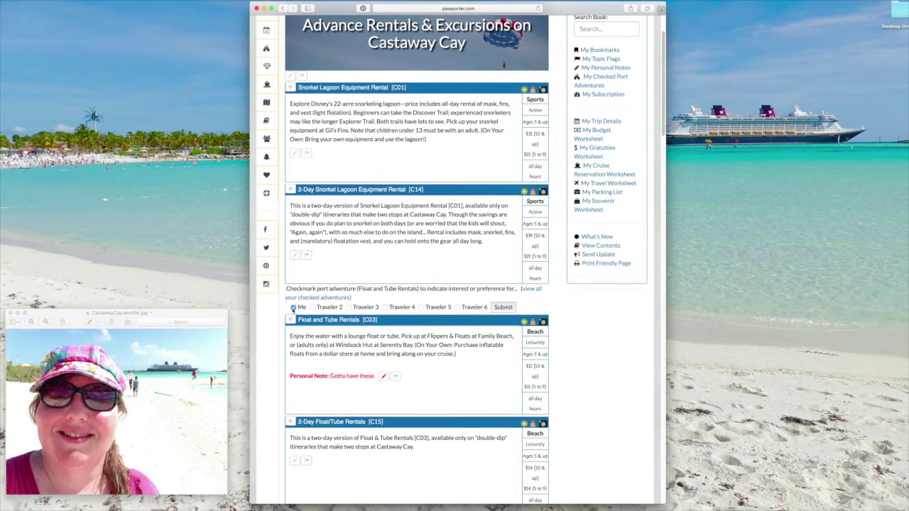
{"action": "left_click", "coordinate": [504, 310]}
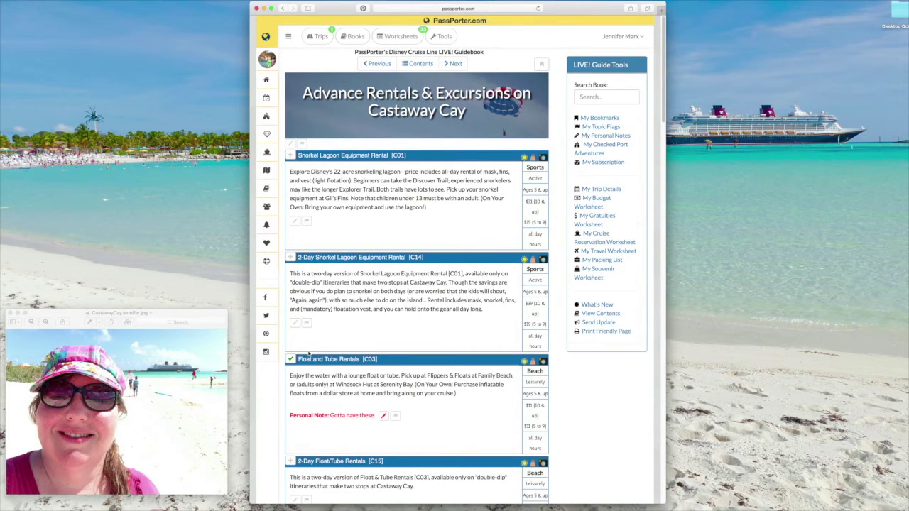
{"action": "left_click", "coordinate": [597, 154]}
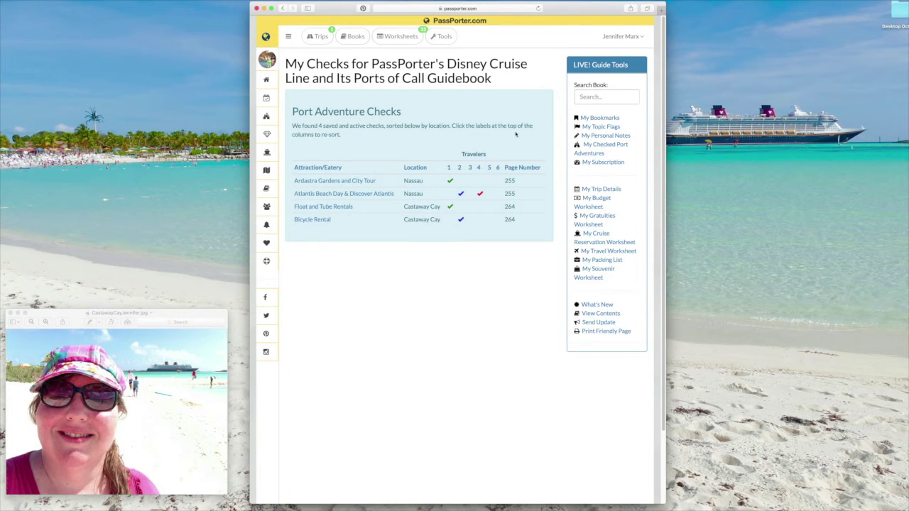
Search the guidebook for "Palo" and open the Disney Magic (M)/Wonder (W) Directory topic
{"action": "left_click", "coordinate": [599, 97]}
{"action": "type", "text": "Palo"}
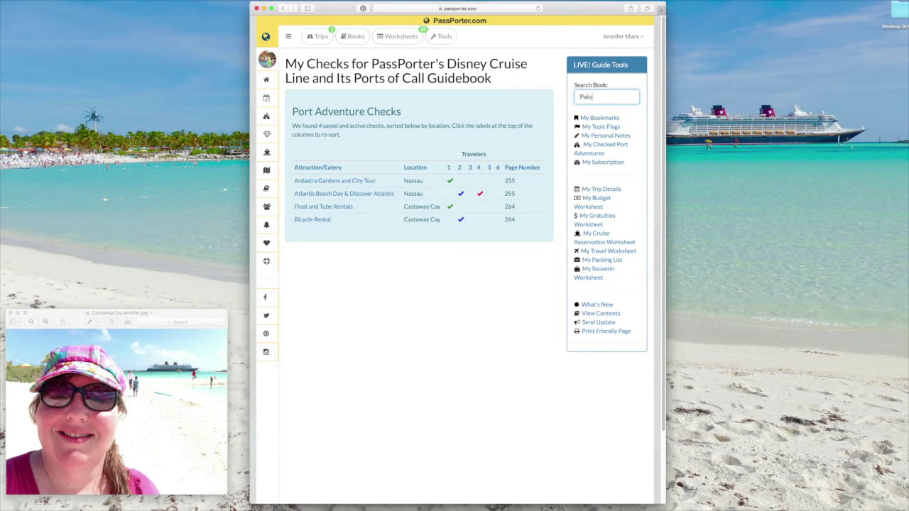
{"action": "key", "text": "Return"}
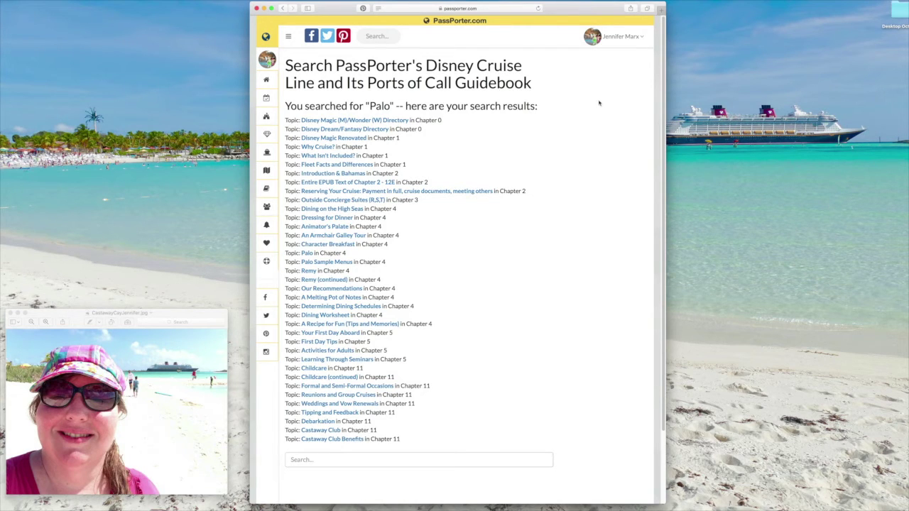
{"action": "left_click", "coordinate": [396, 122]}
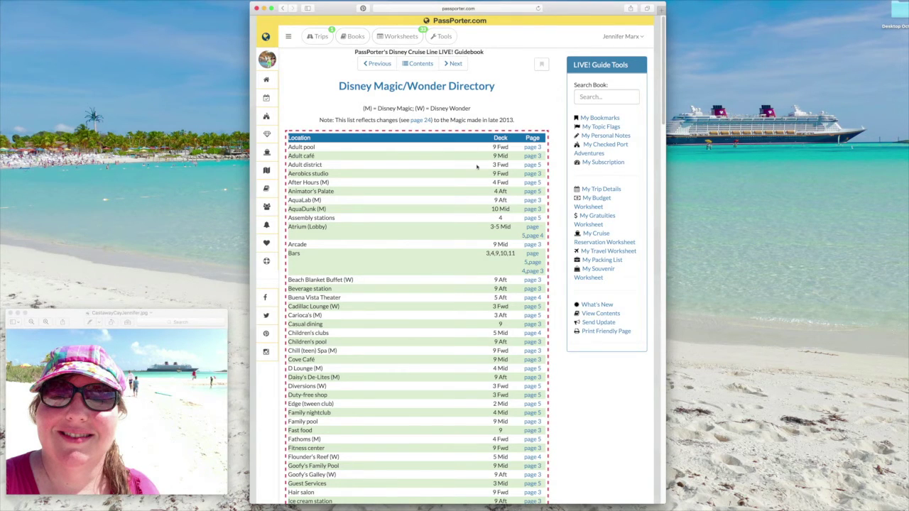
Follow the Adult district entry's page 5 reference and enlarge the deck plan around O'Gill's Pub and Fathoms/Azure
{"action": "left_click", "coordinate": [533, 166]}
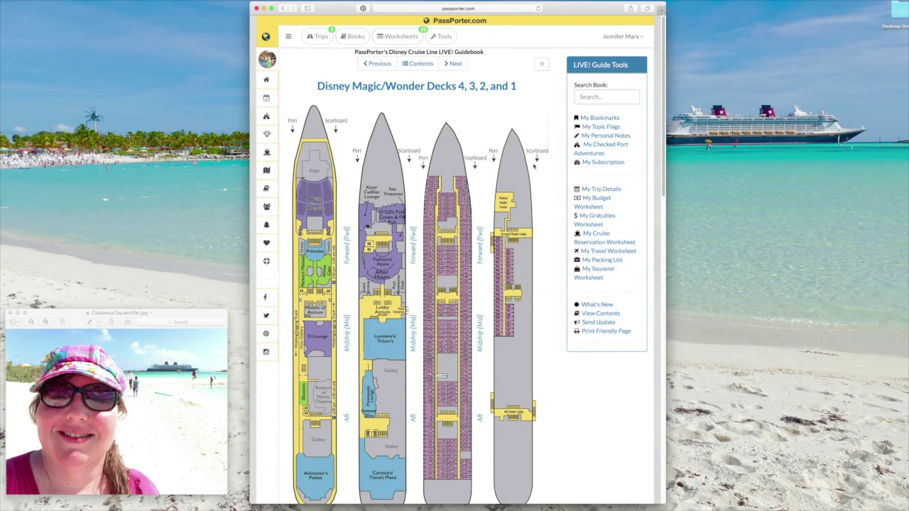
{"action": "left_click", "coordinate": [445, 247]}
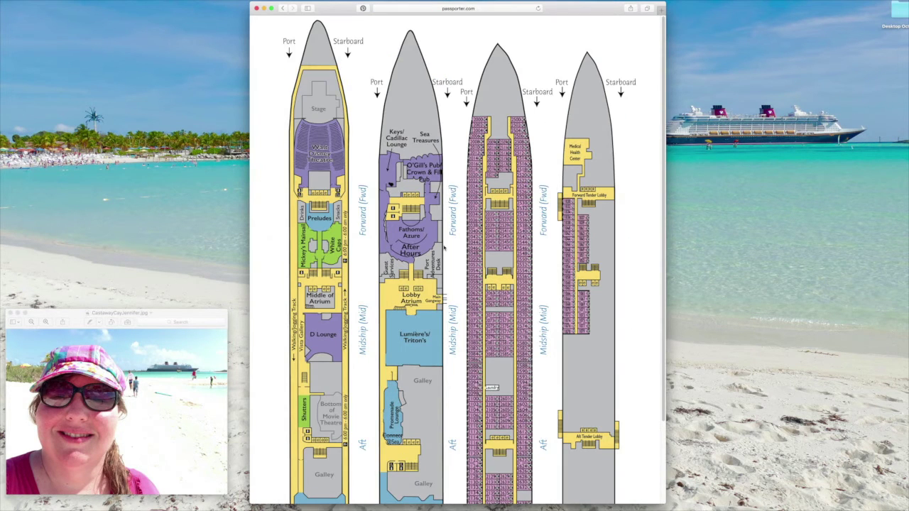
{"action": "left_click", "coordinate": [445, 239]}
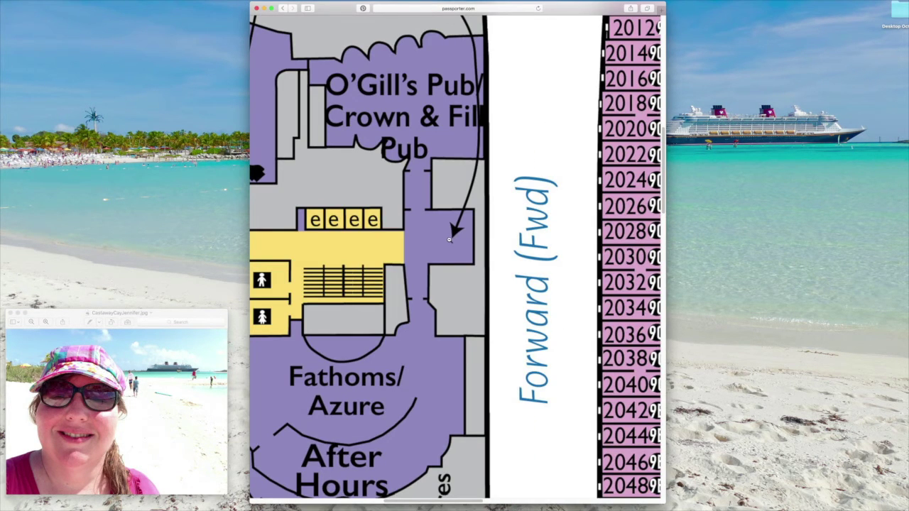